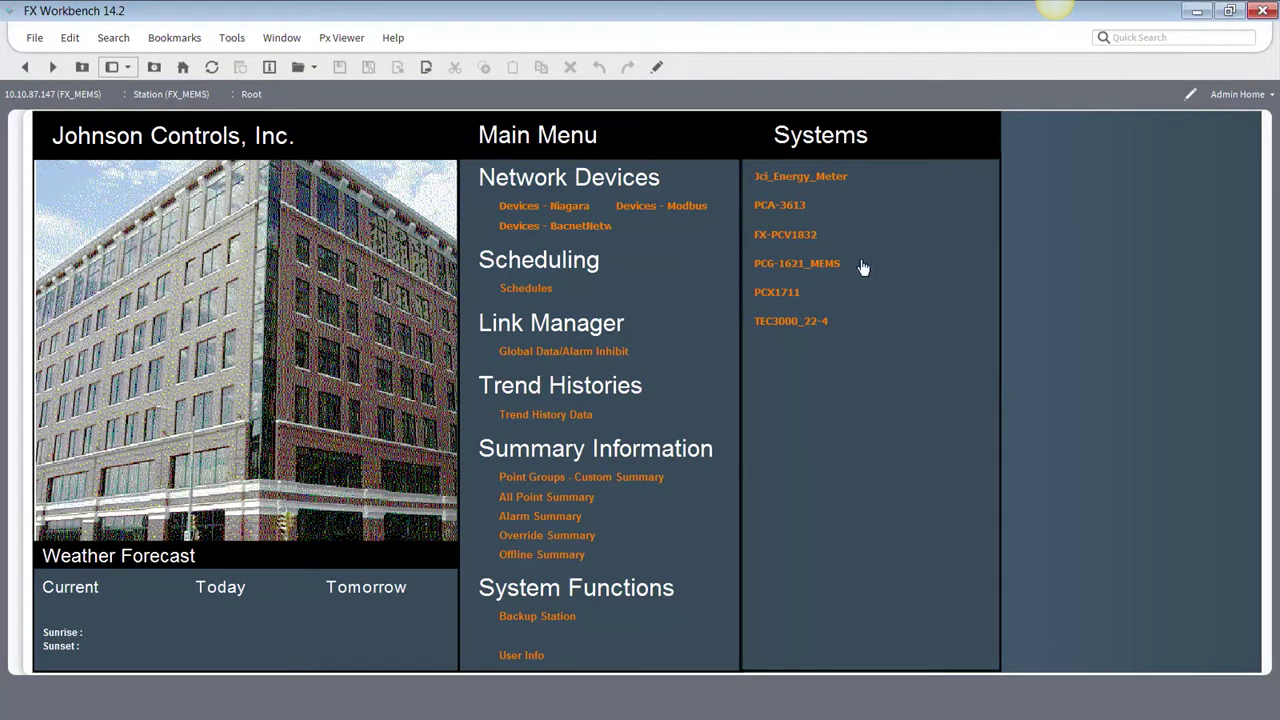
Open the FX-PCV1832 VAV box graphic from the home page's Systems column
{"action": "left_click", "coordinate": [783, 240]}
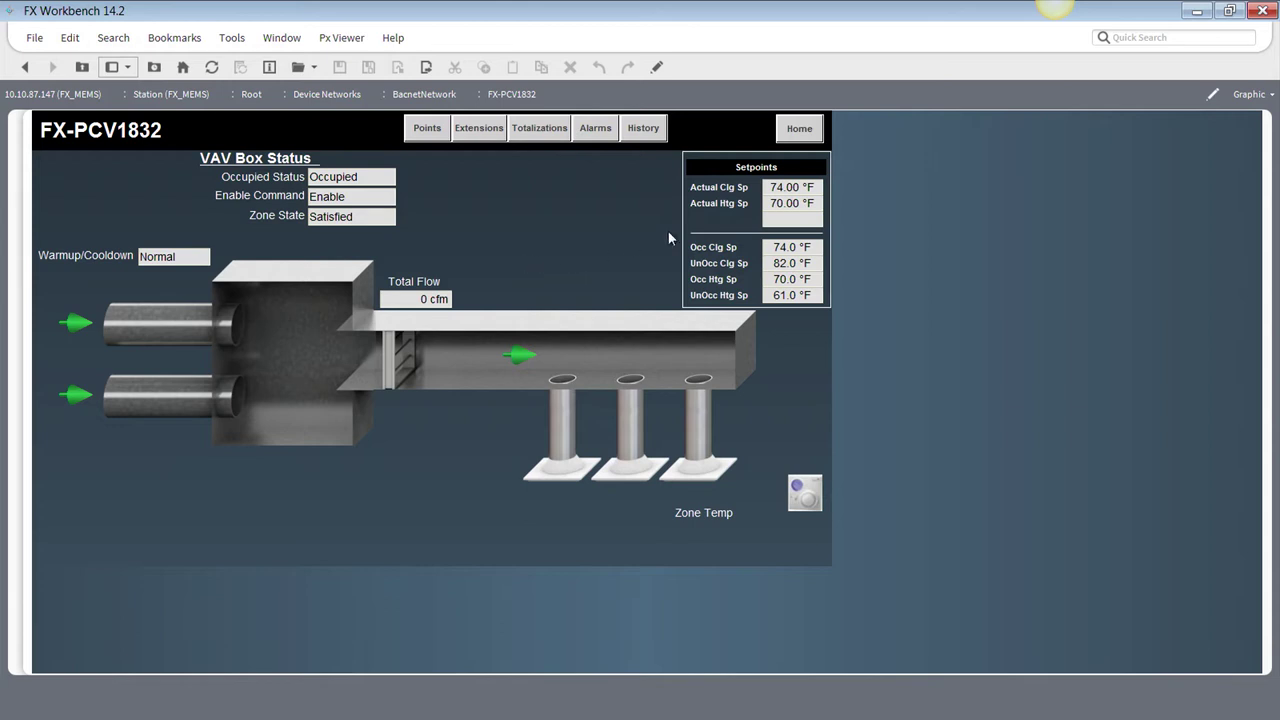
Override the FX-PCV1832 occupied cooling setpoint from 74.0 °F to 73 °F
{"action": "right_click", "coordinate": [805, 253]}
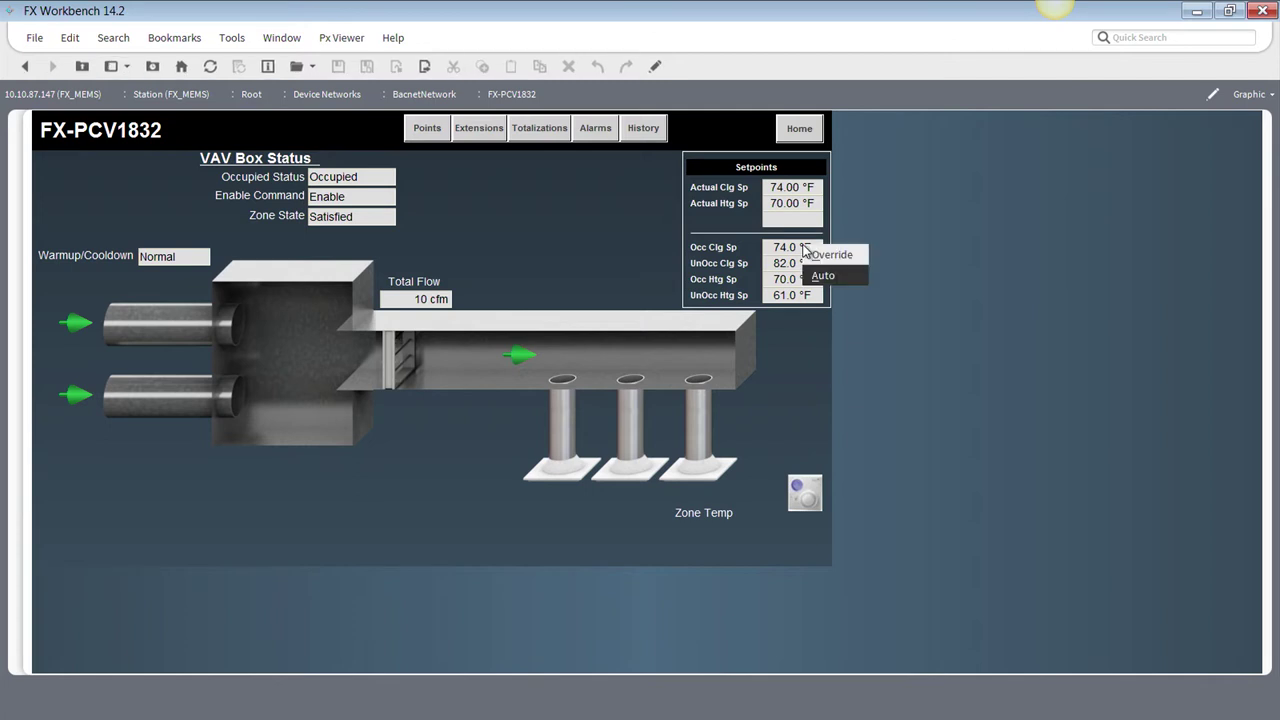
{"action": "left_click", "coordinate": [832, 255]}
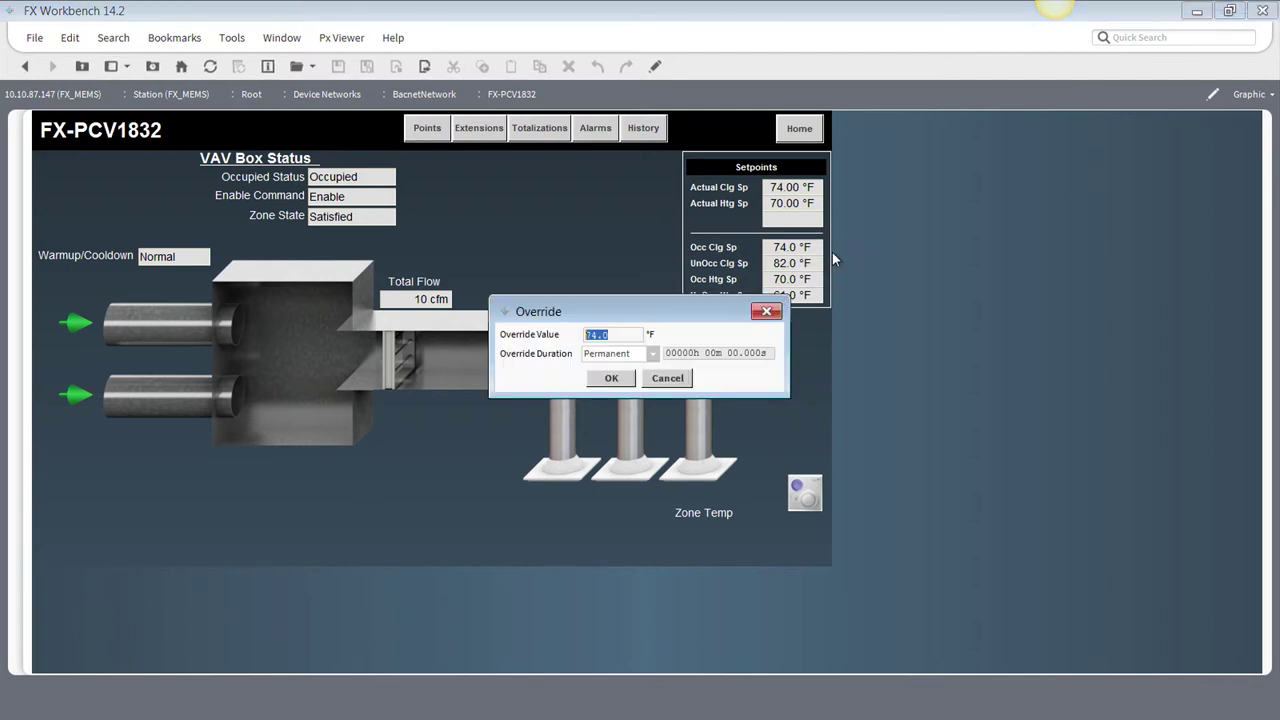
{"action": "key", "text": "BackSpace"}
{"action": "type", "text": "73"}
{"action": "left_click", "coordinate": [614, 382]}
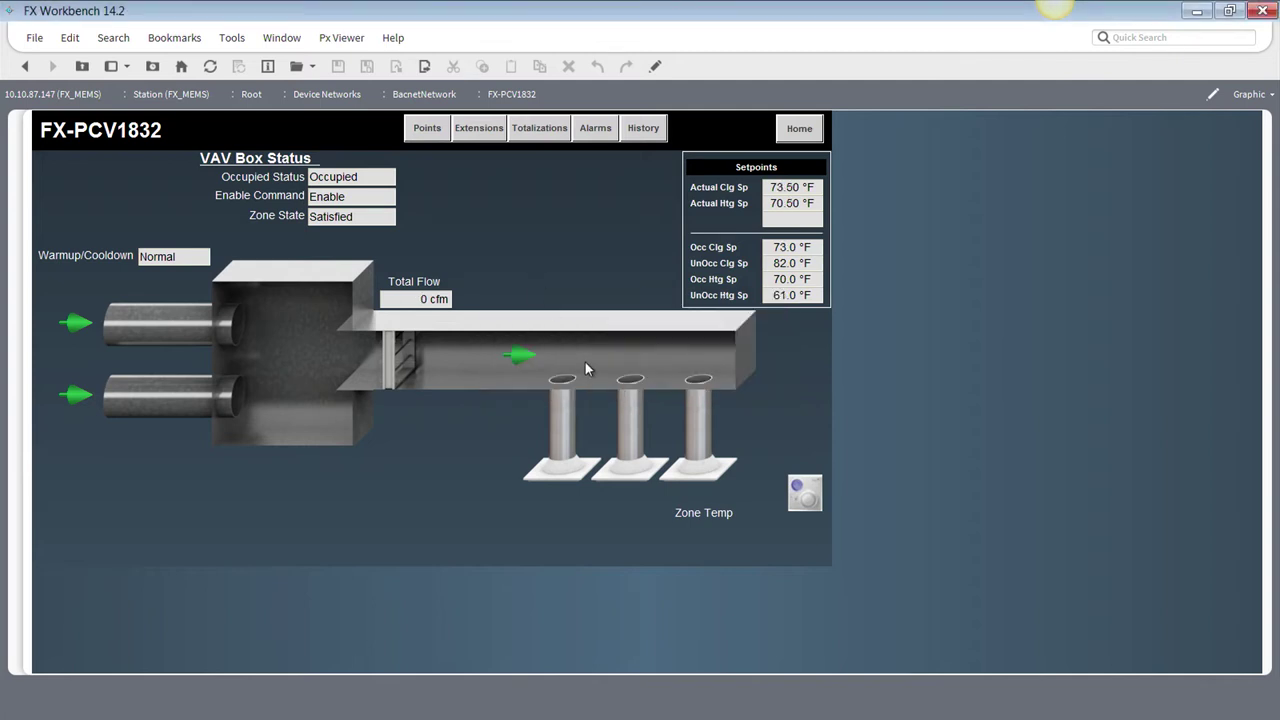
{"action": "left_click", "coordinate": [420, 130]}
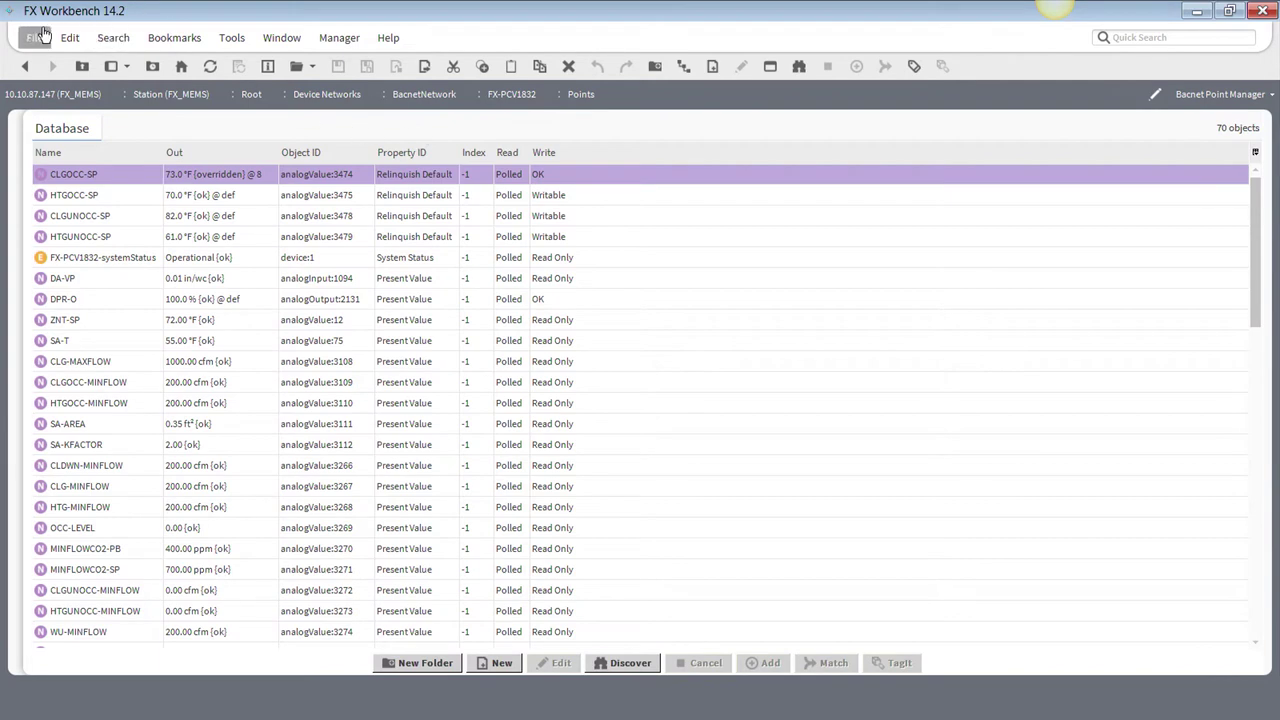
Add a Cov (change-of-value) trend extension to the SA-T point, then return to the graphic
{"action": "left_click", "coordinate": [25, 66]}
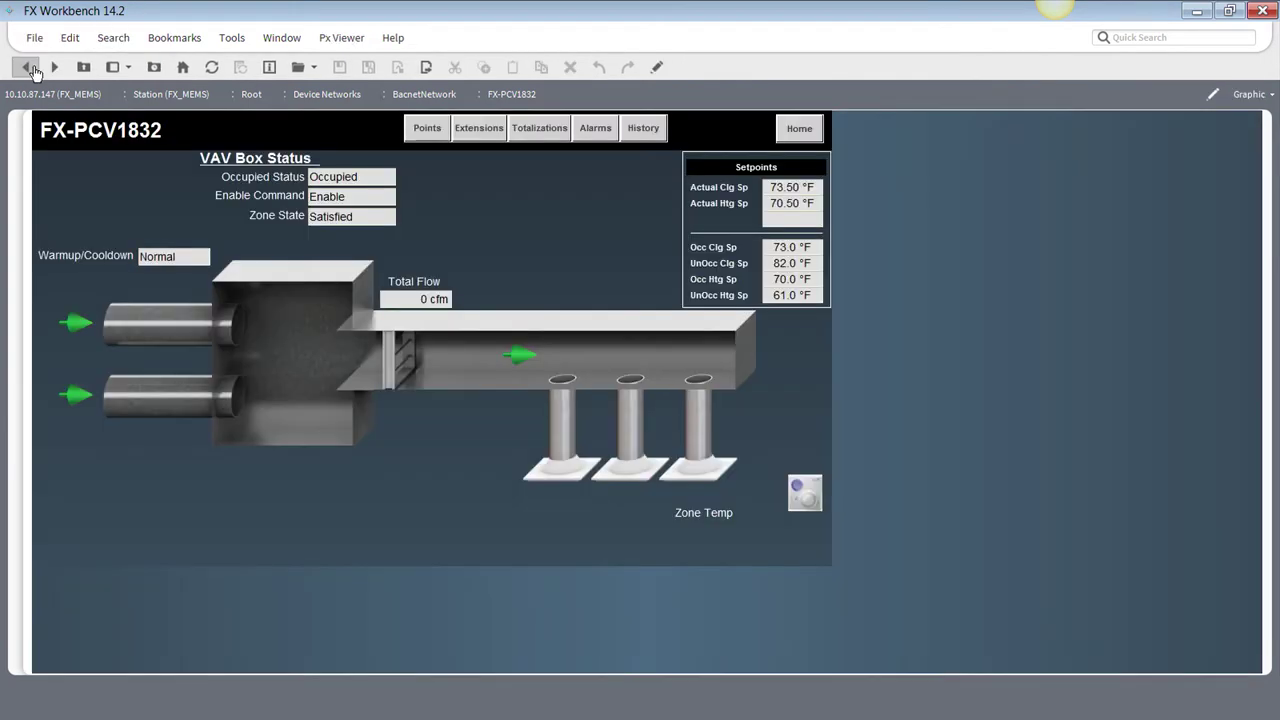
{"action": "left_click", "coordinate": [479, 132]}
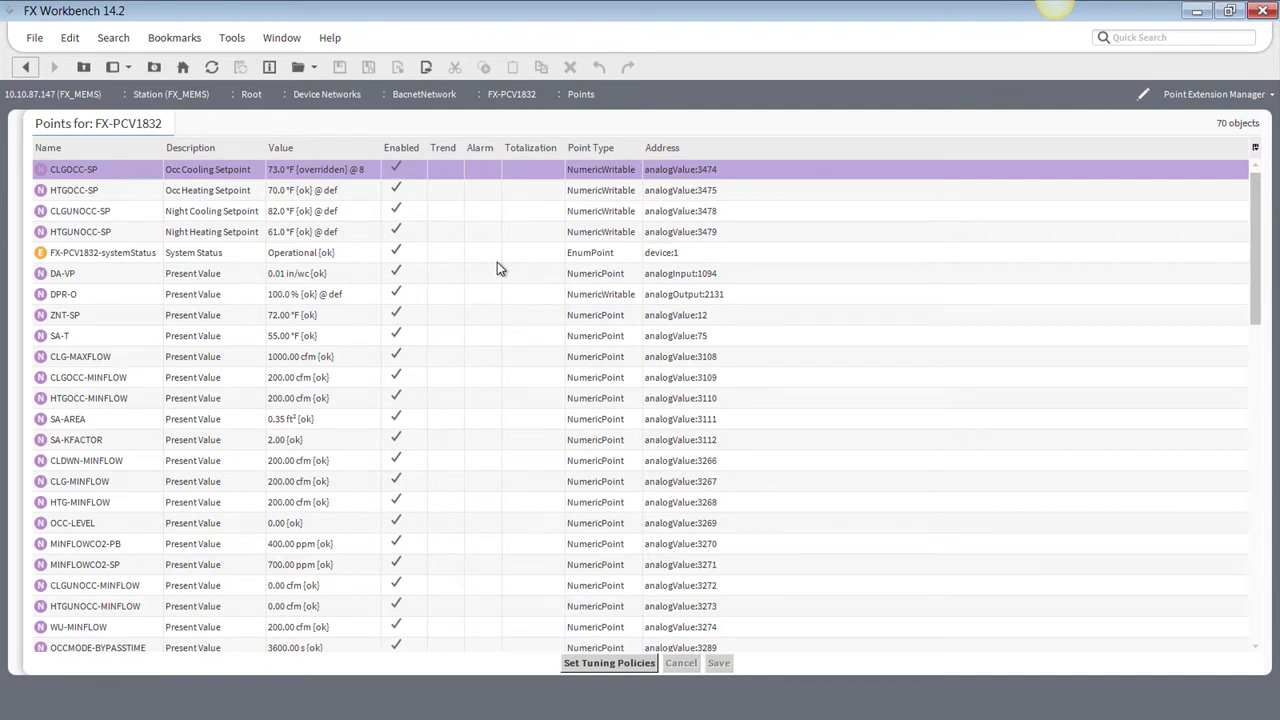
{"action": "left_click", "coordinate": [440, 337]}
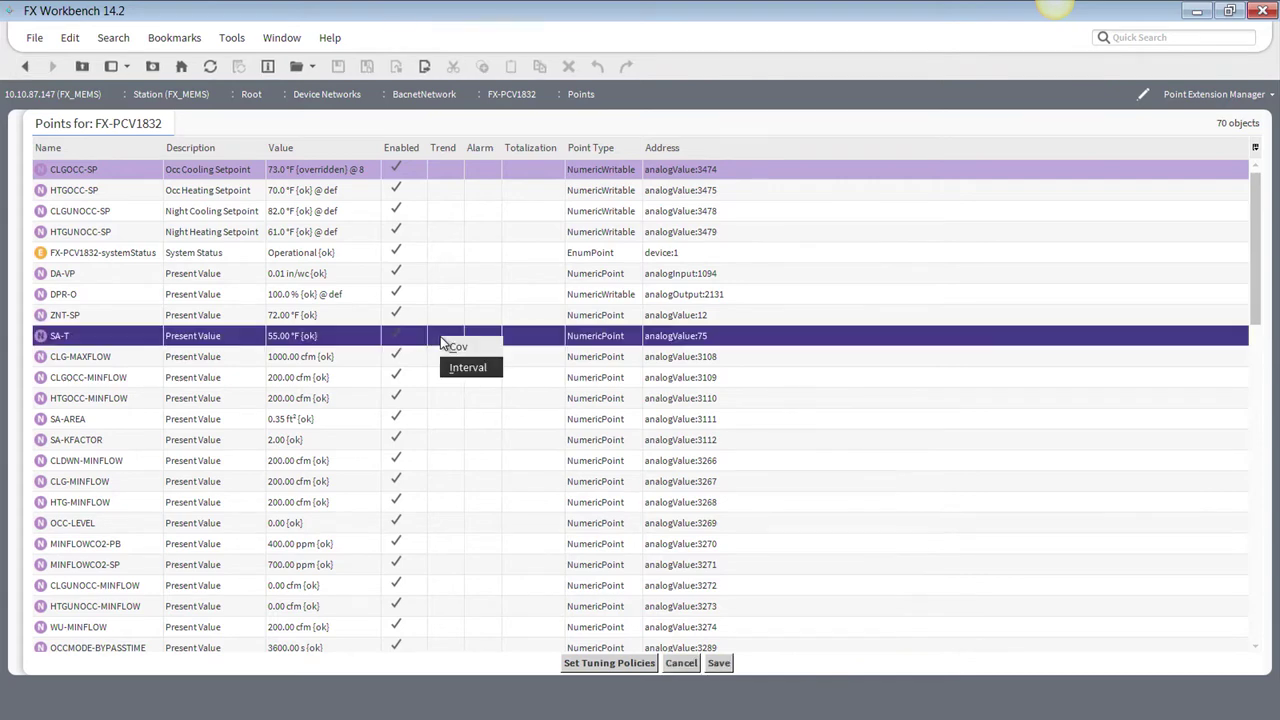
{"action": "left_click", "coordinate": [459, 347]}
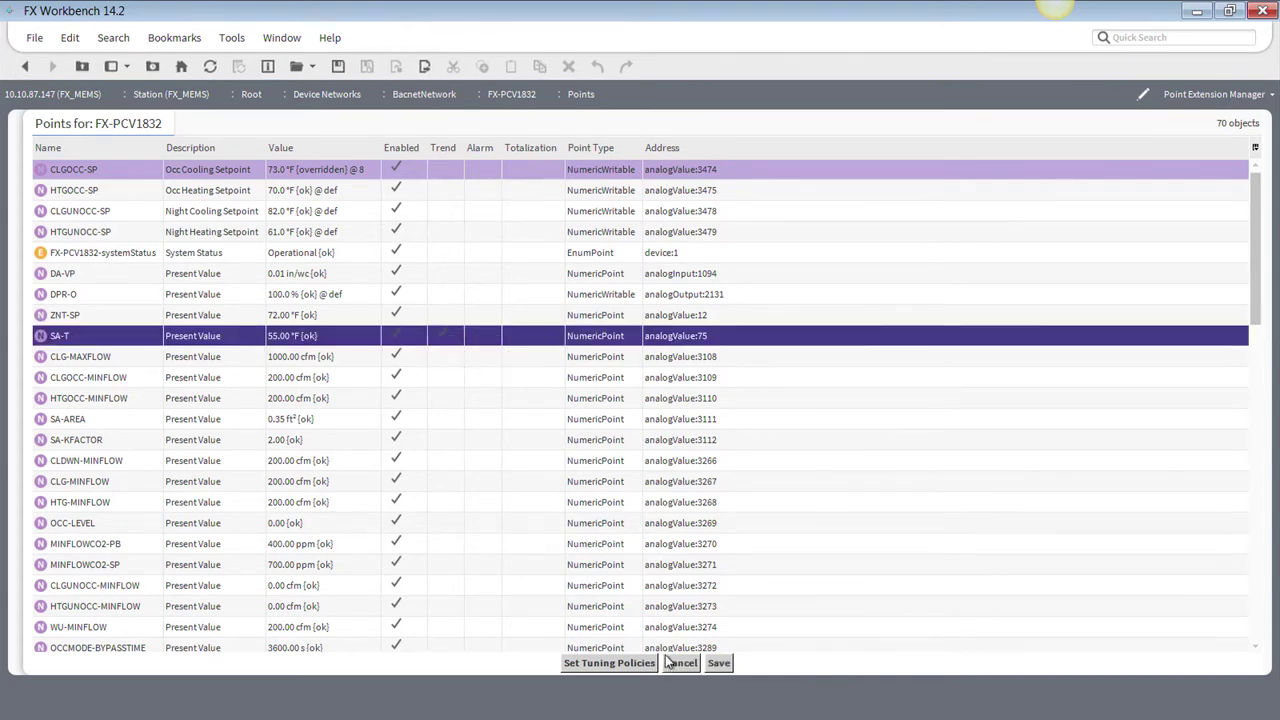
{"action": "left_click", "coordinate": [718, 664]}
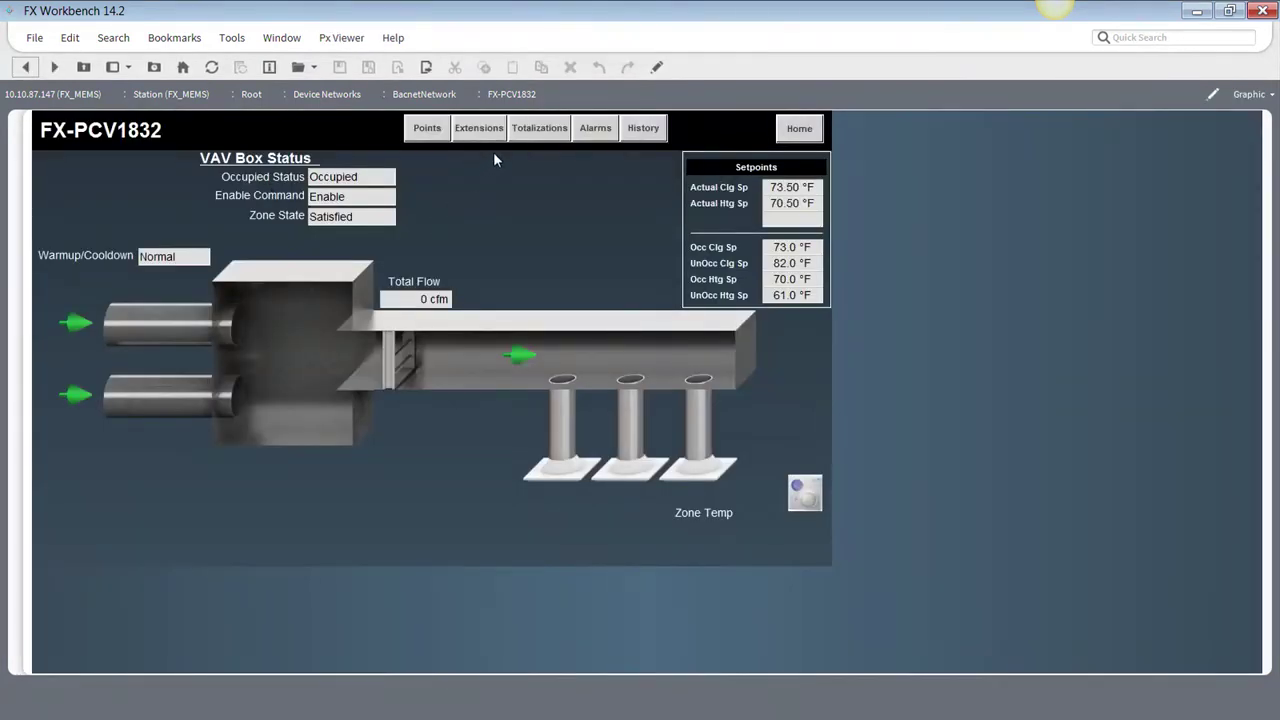
{"action": "left_click", "coordinate": [540, 130]}
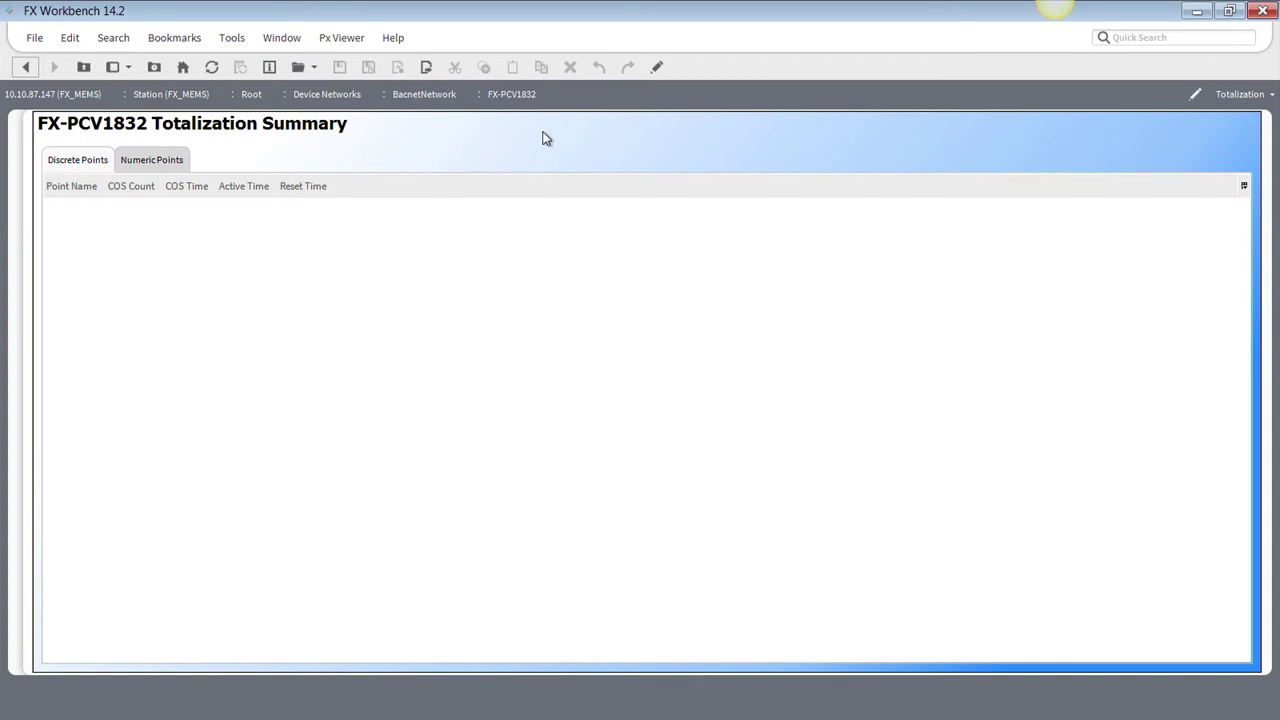
{"action": "left_click", "coordinate": [26, 67]}
{"action": "left_click", "coordinate": [598, 131]}
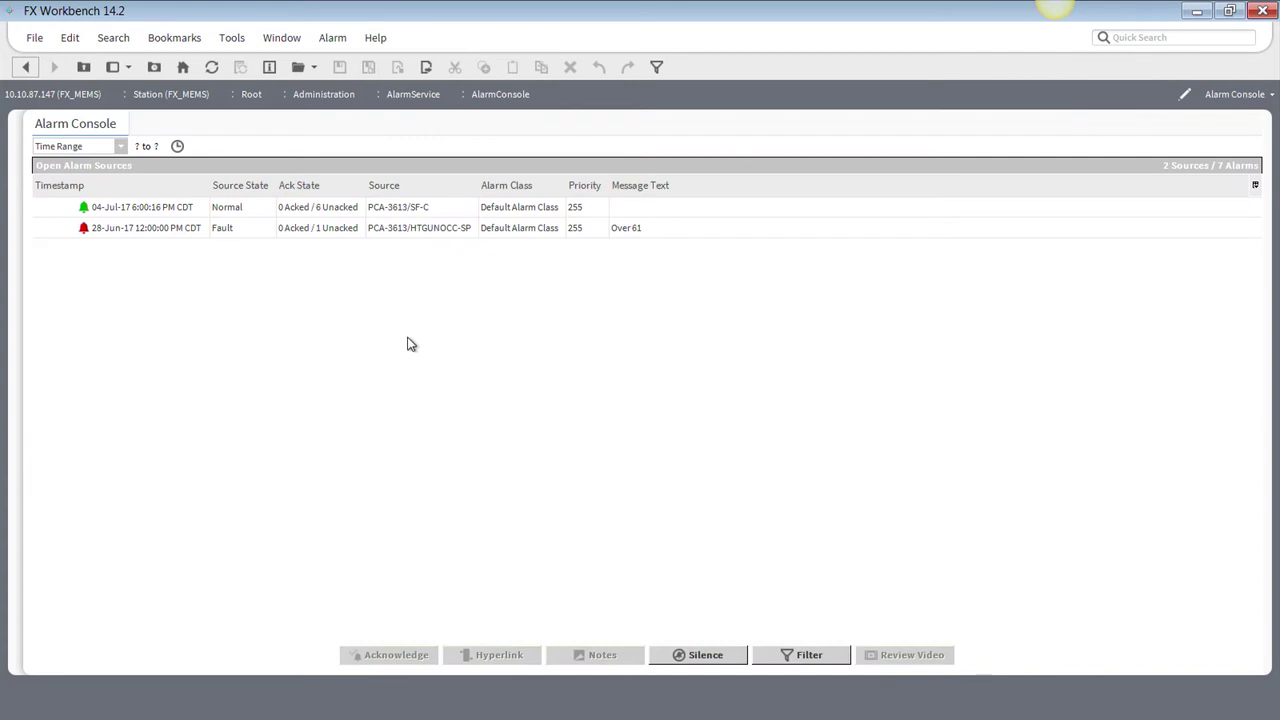
{"action": "left_click", "coordinate": [148, 210]}
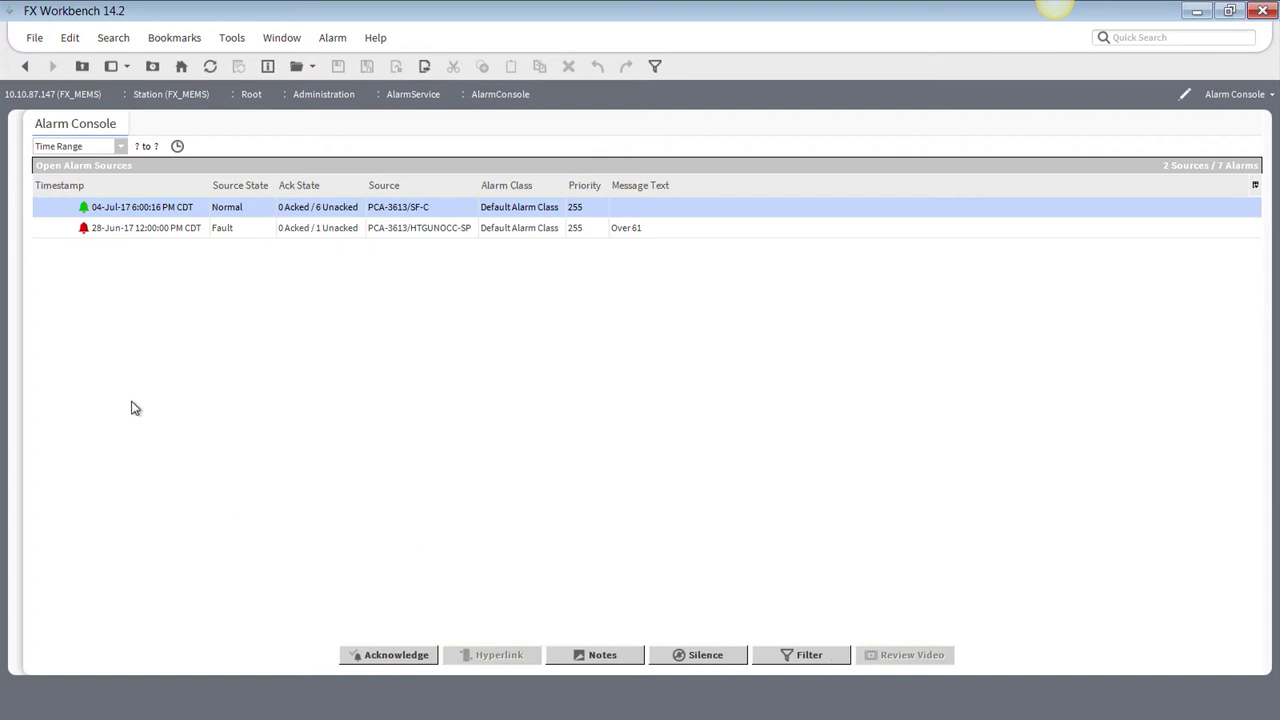
{"action": "left_click", "coordinate": [24, 67]}
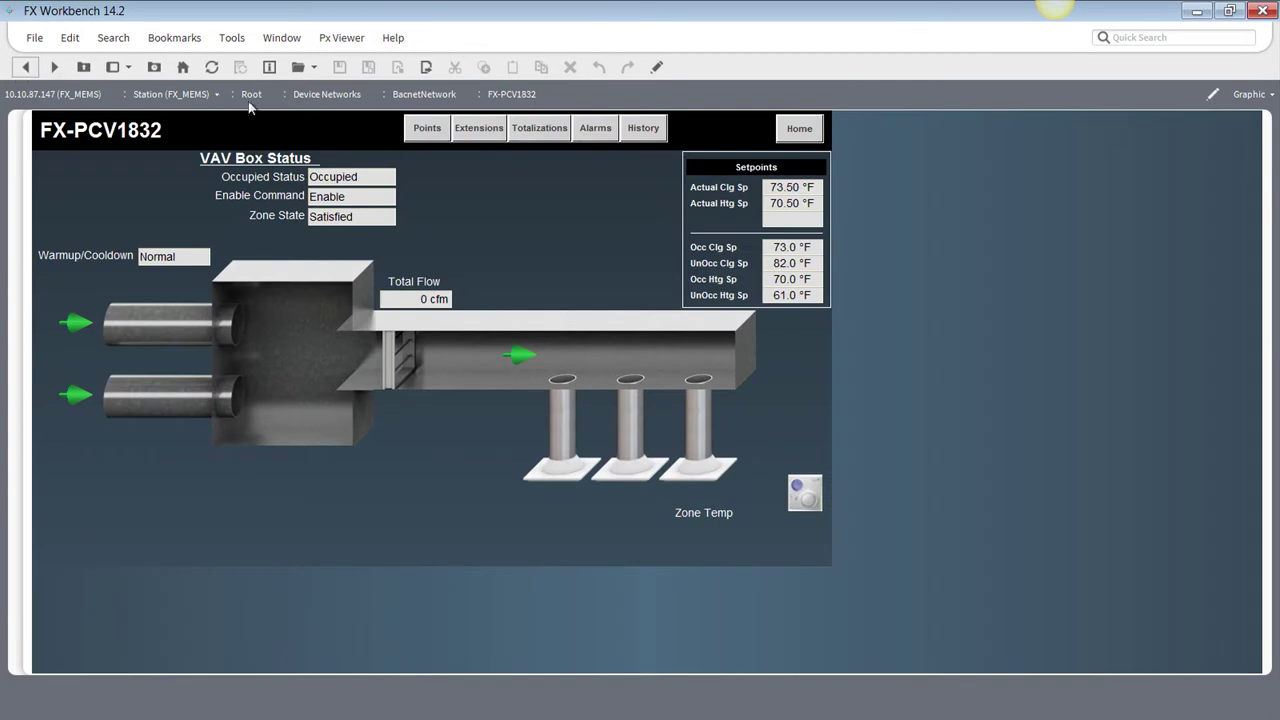
Chart the FX_MEMS EFF-ZNT history and pan through its overnight and morning readings
{"action": "left_click", "coordinate": [644, 129]}
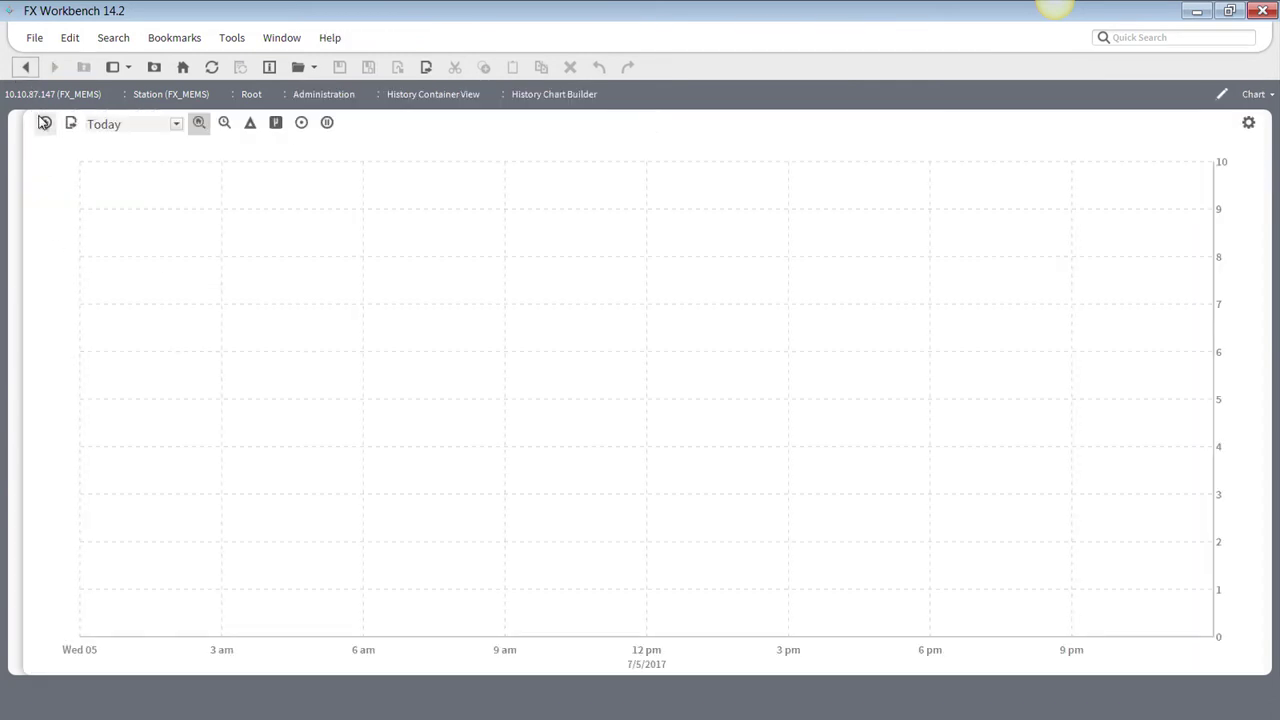
{"action": "left_click", "coordinate": [44, 123]}
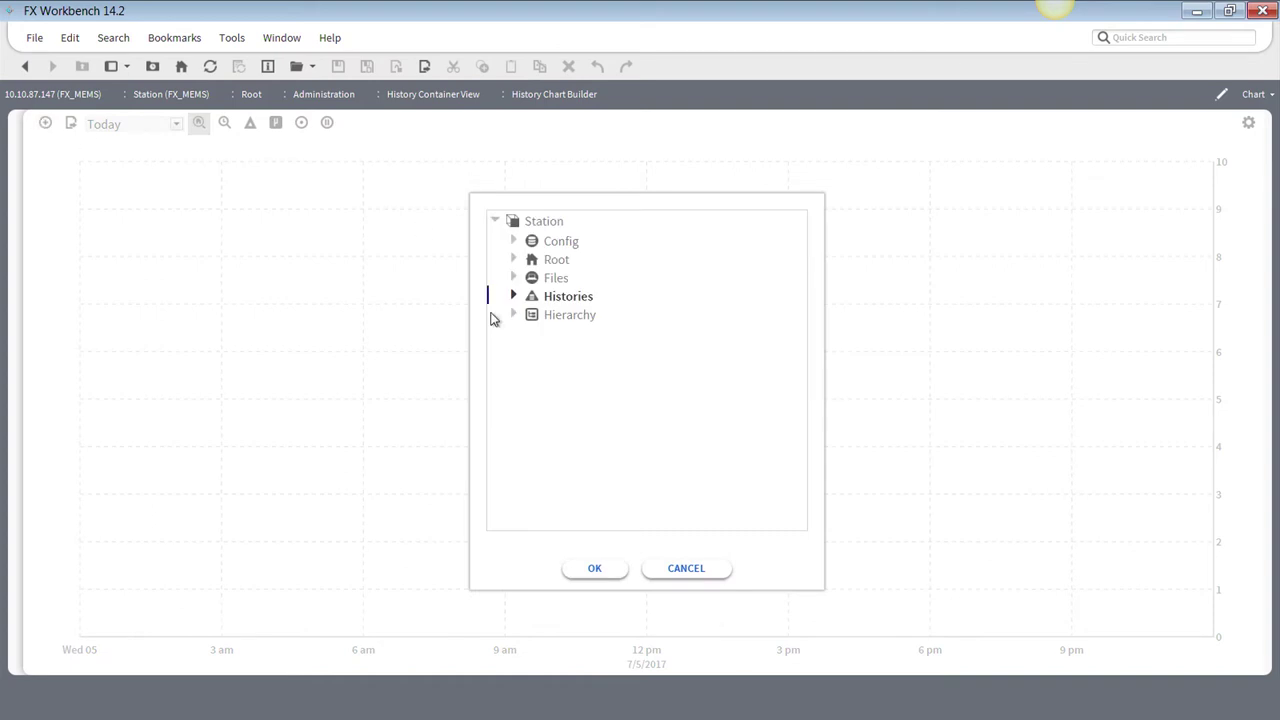
{"action": "left_click", "coordinate": [513, 297]}
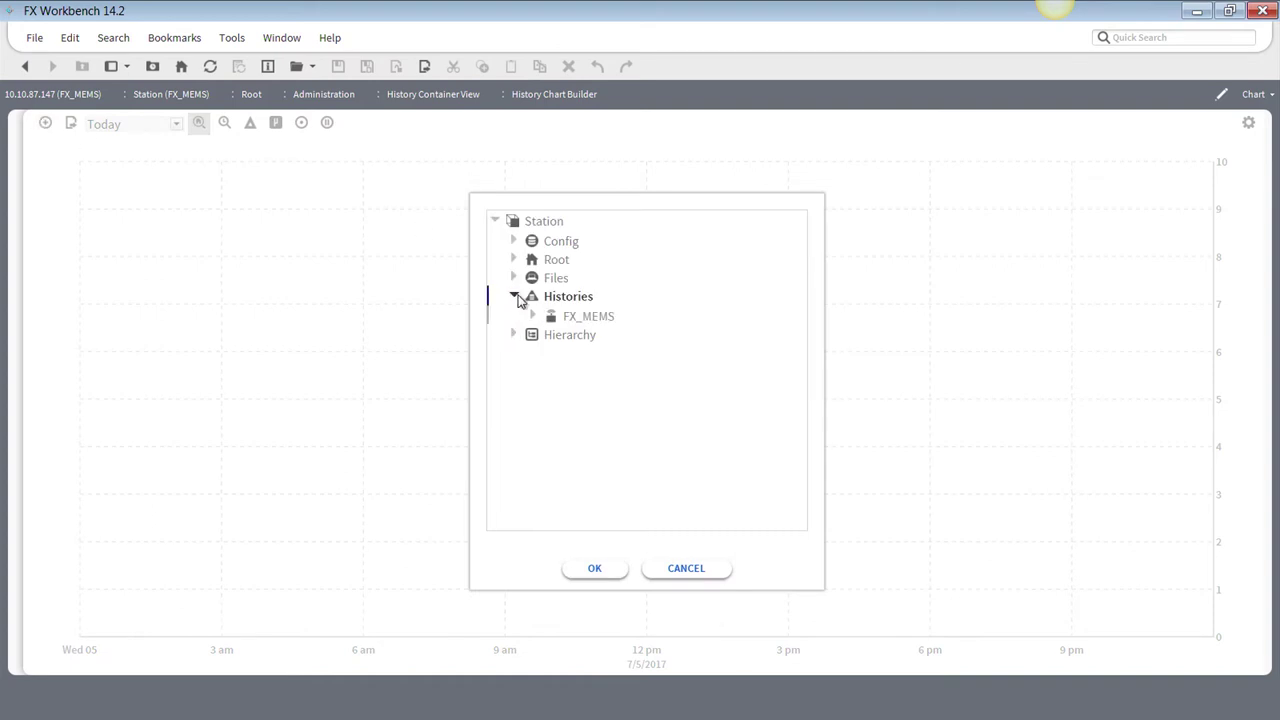
{"action": "left_click", "coordinate": [533, 316]}
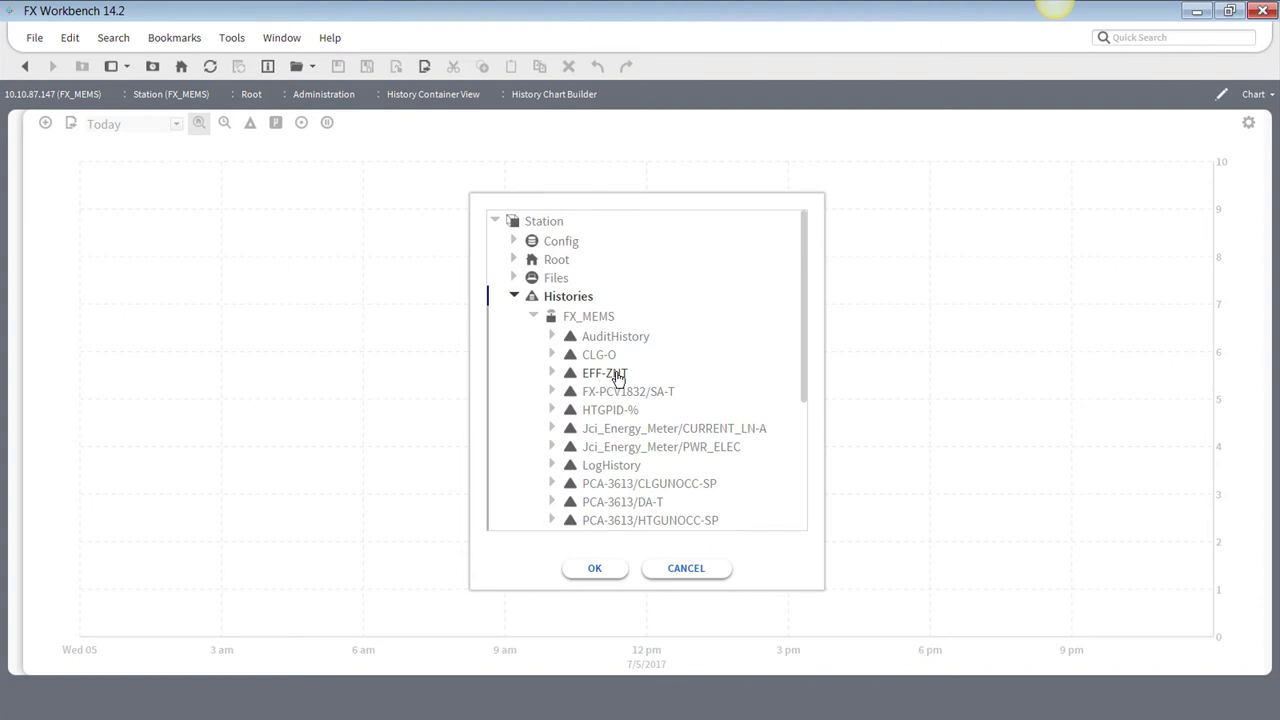
{"action": "left_click", "coordinate": [610, 374]}
{"action": "left_click", "coordinate": [594, 568]}
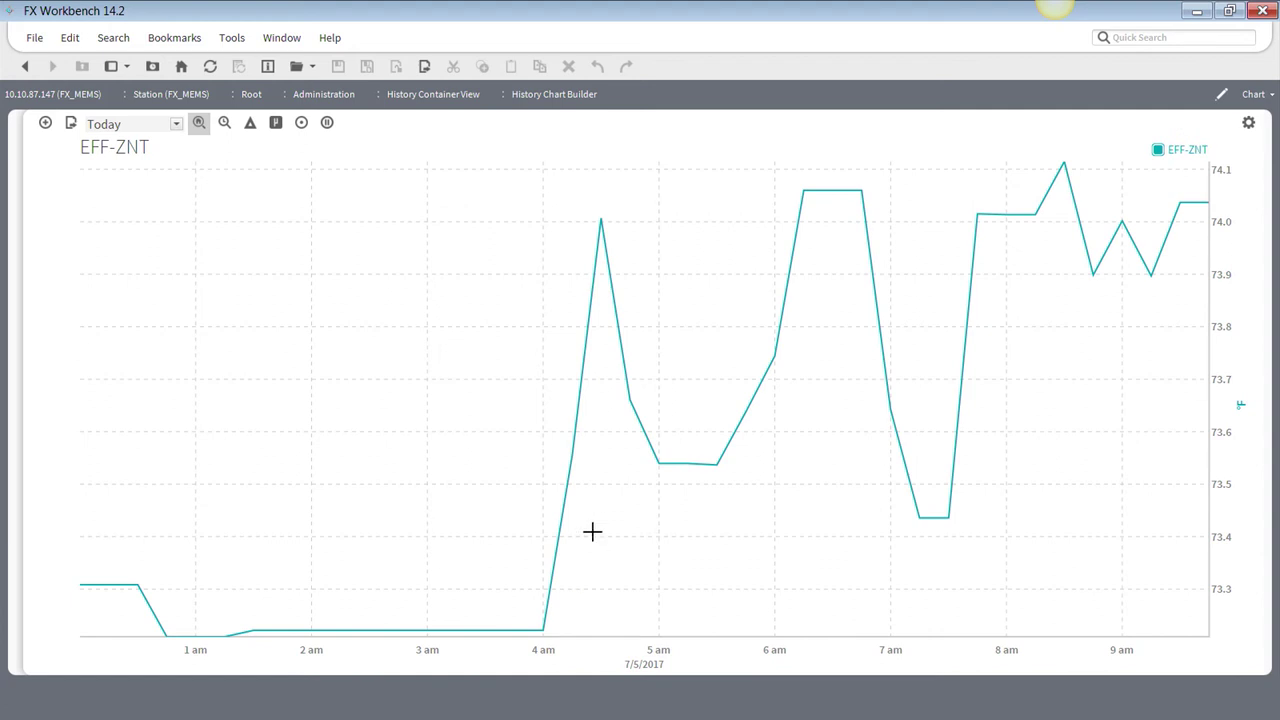
{"action": "left_click_drag", "start_coordinate": [688, 341], "coordinate": [972, 362]}
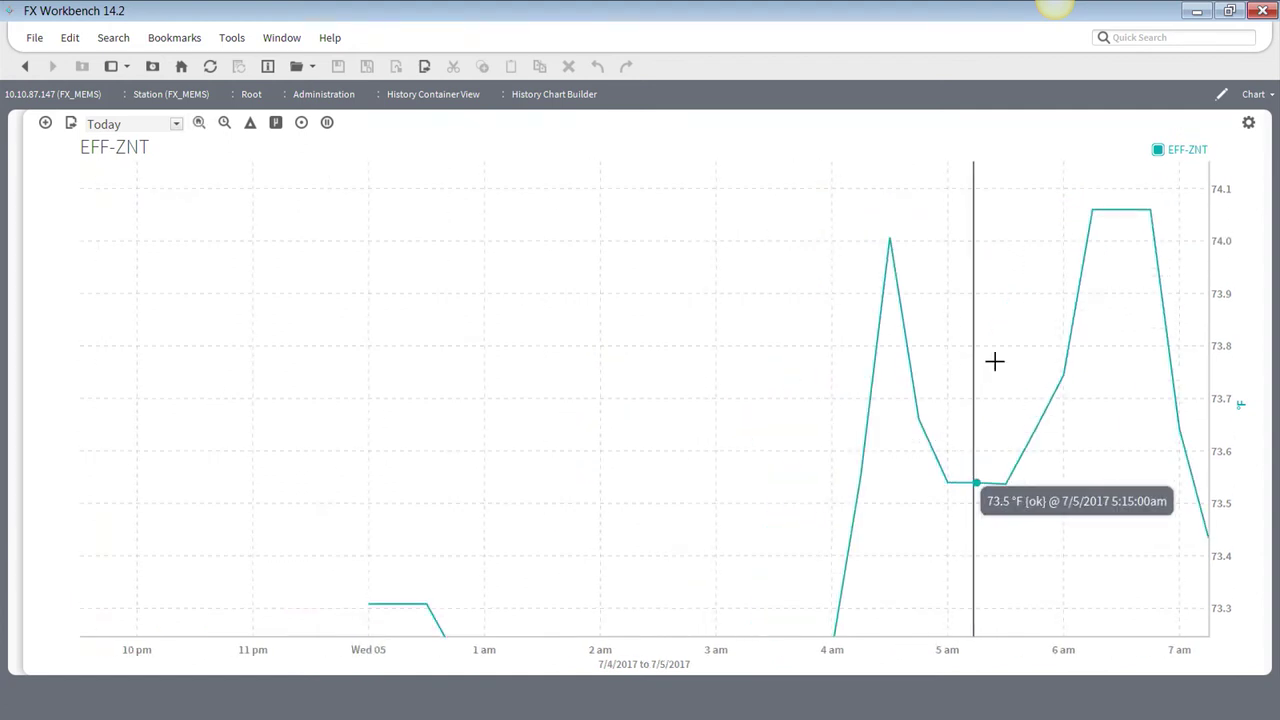
{"action": "left_click_drag", "start_coordinate": [991, 374], "coordinate": [864, 389]}
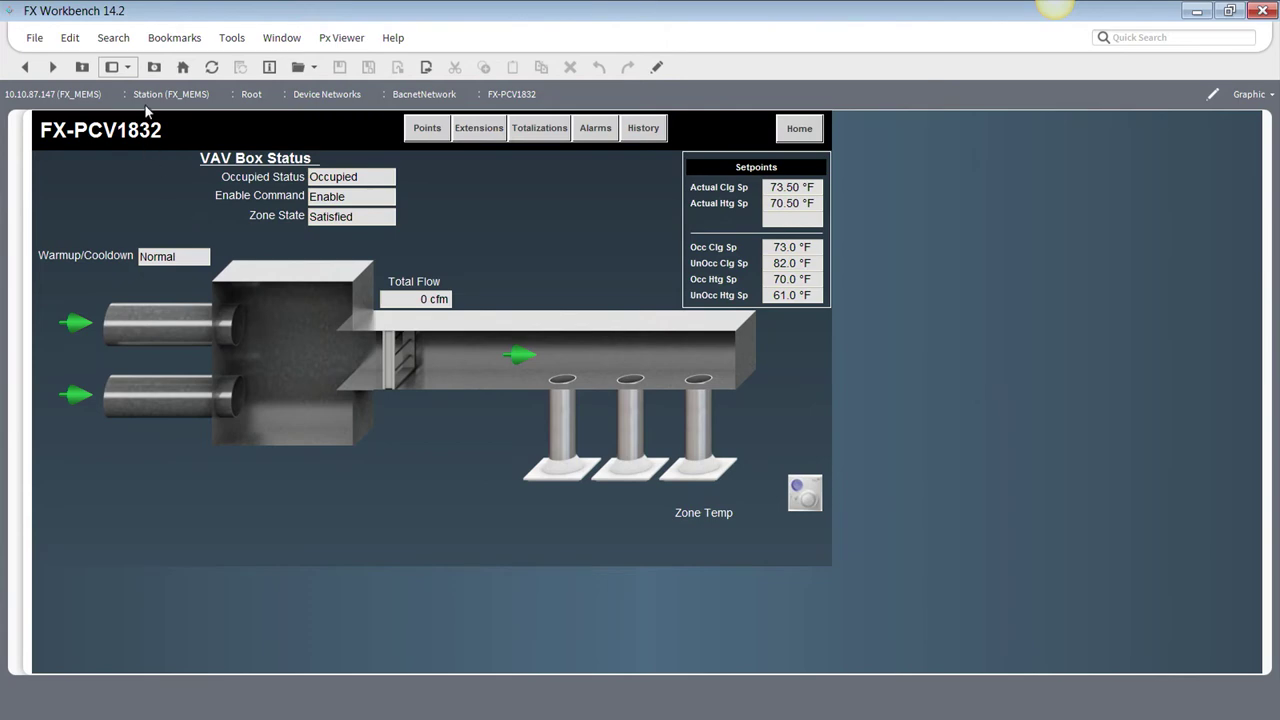
Show the Nav side bar and open Point Summary Manager under Root
{"action": "left_click", "coordinate": [128, 68]}
{"action": "left_click", "coordinate": [128, 91]}
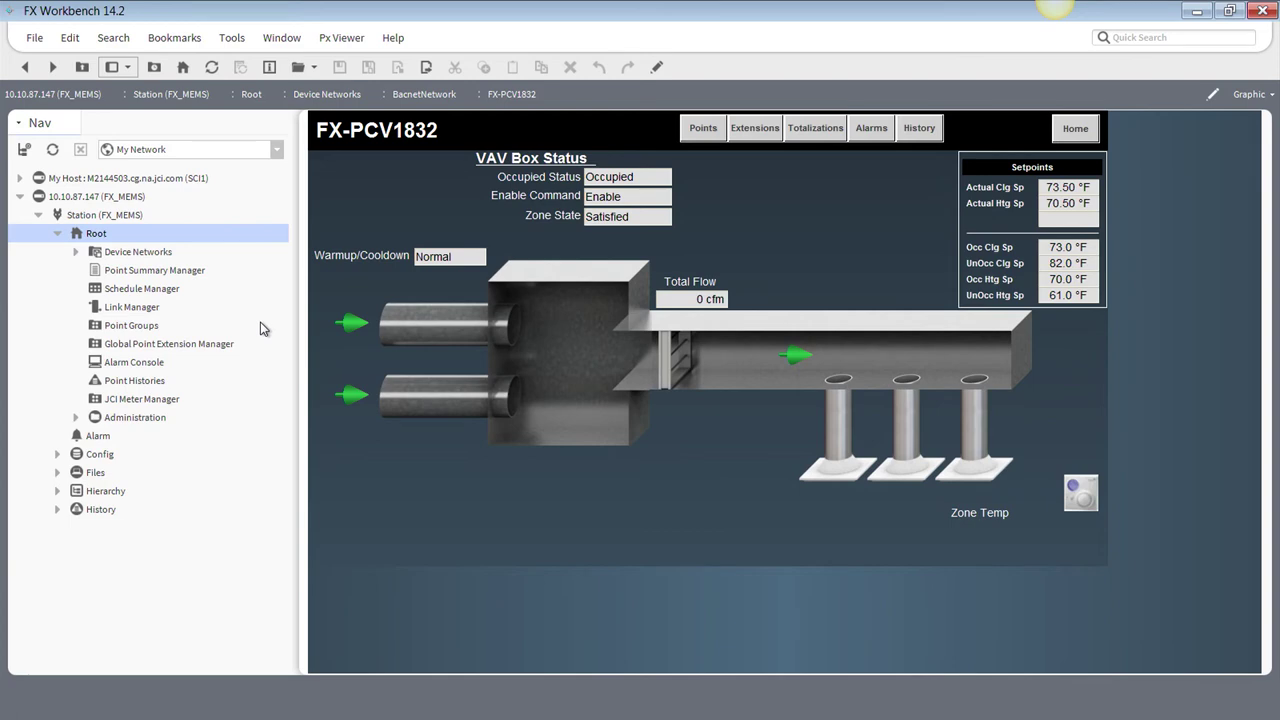
{"action": "double_click", "coordinate": [157, 270]}
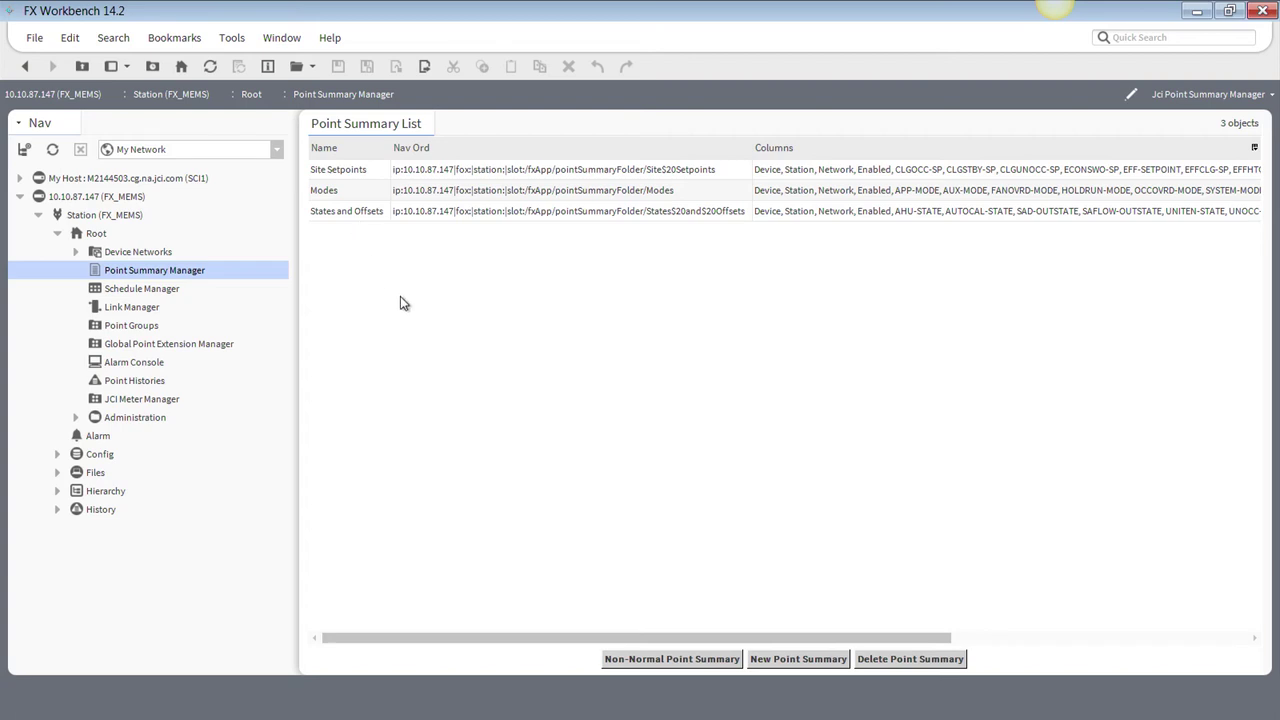
View the Site Setpoints summary, then browse the Points column templates for a new summary
{"action": "double_click", "coordinate": [343, 173]}
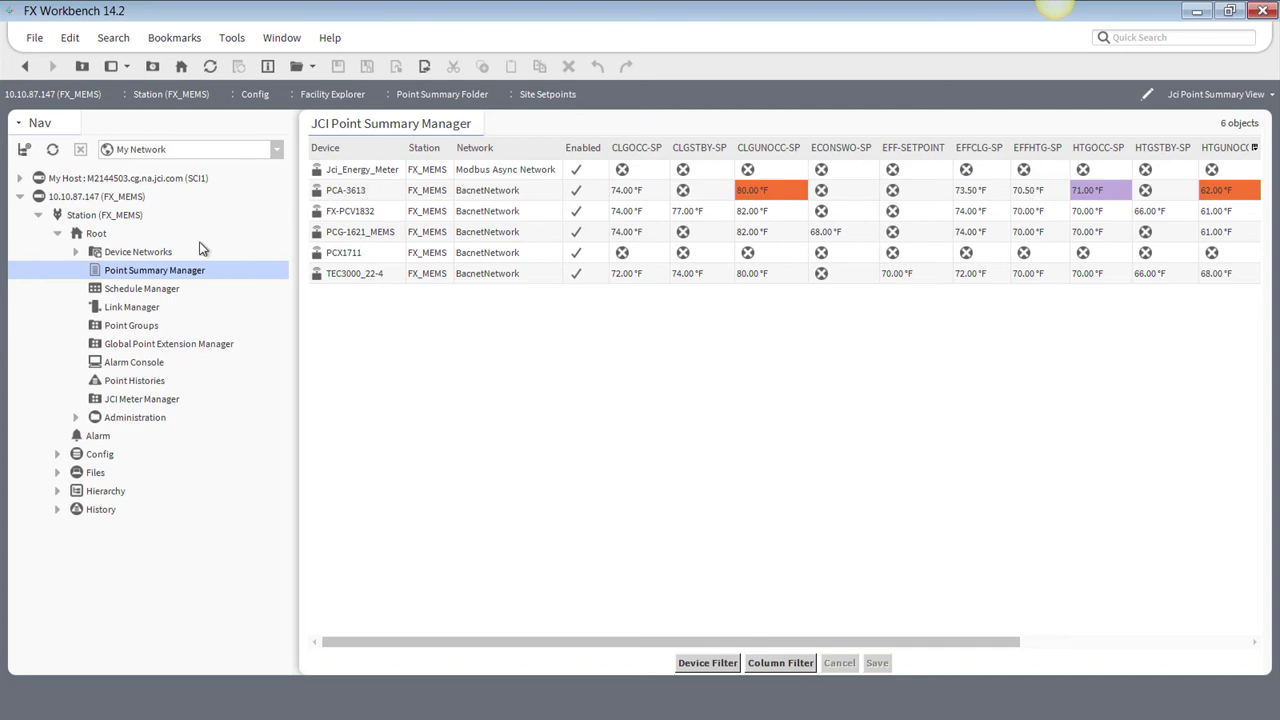
{"action": "left_click", "coordinate": [113, 277]}
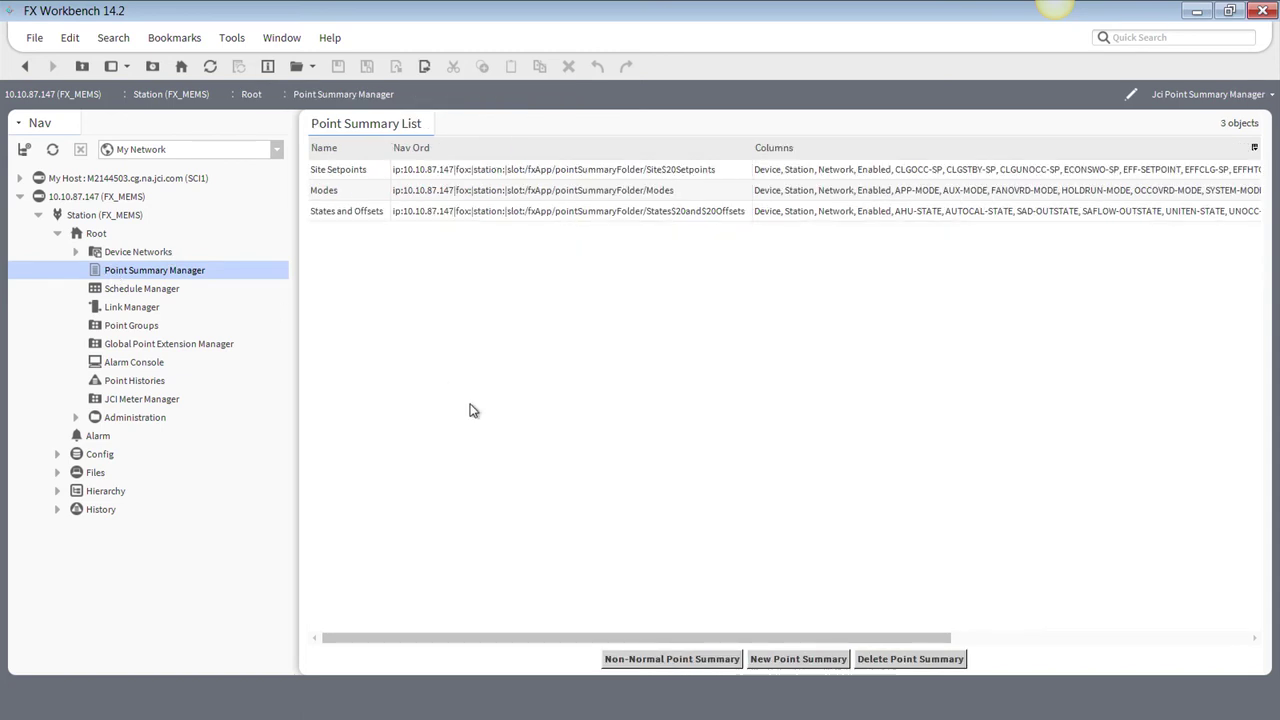
{"action": "left_click", "coordinate": [797, 659]}
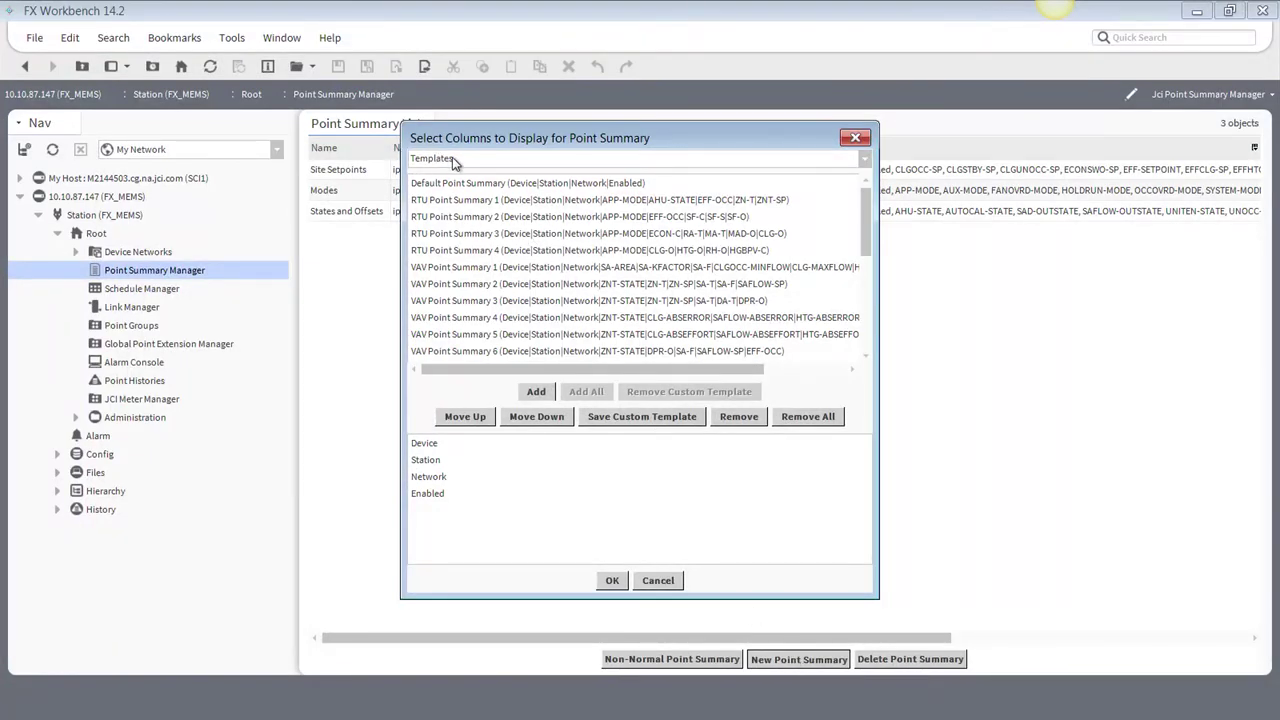
{"action": "left_click", "coordinate": [865, 160]}
{"action": "left_click", "coordinate": [425, 211]}
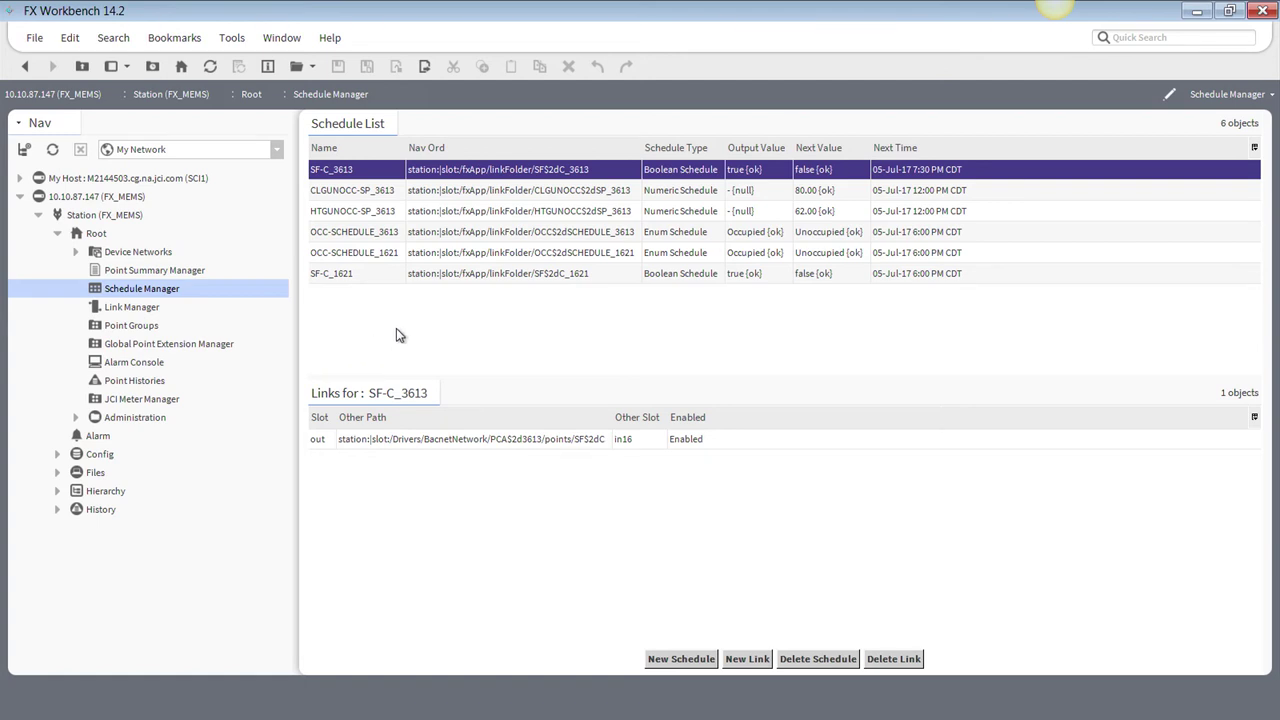
Review OCC-SCHEDULE_3613's weekly schedule and special events, then open Link and Point Group Managers
{"action": "double_click", "coordinate": [353, 231]}
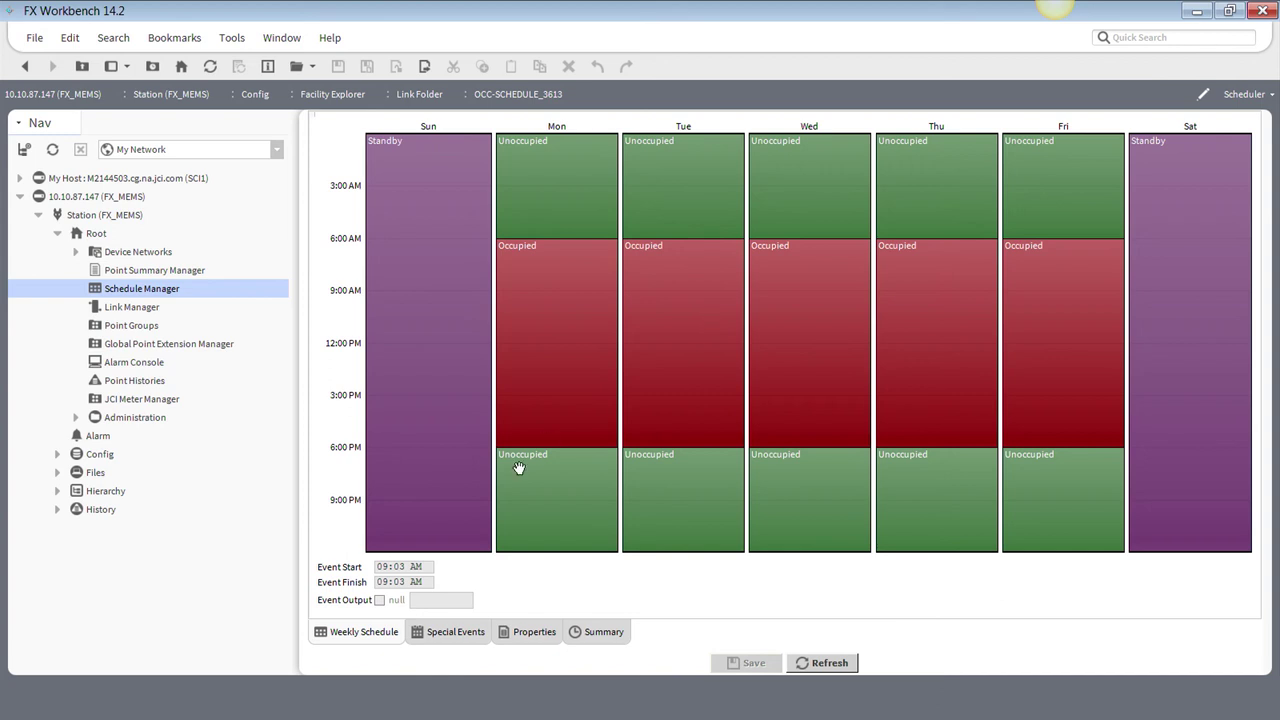
{"action": "left_click", "coordinate": [445, 638]}
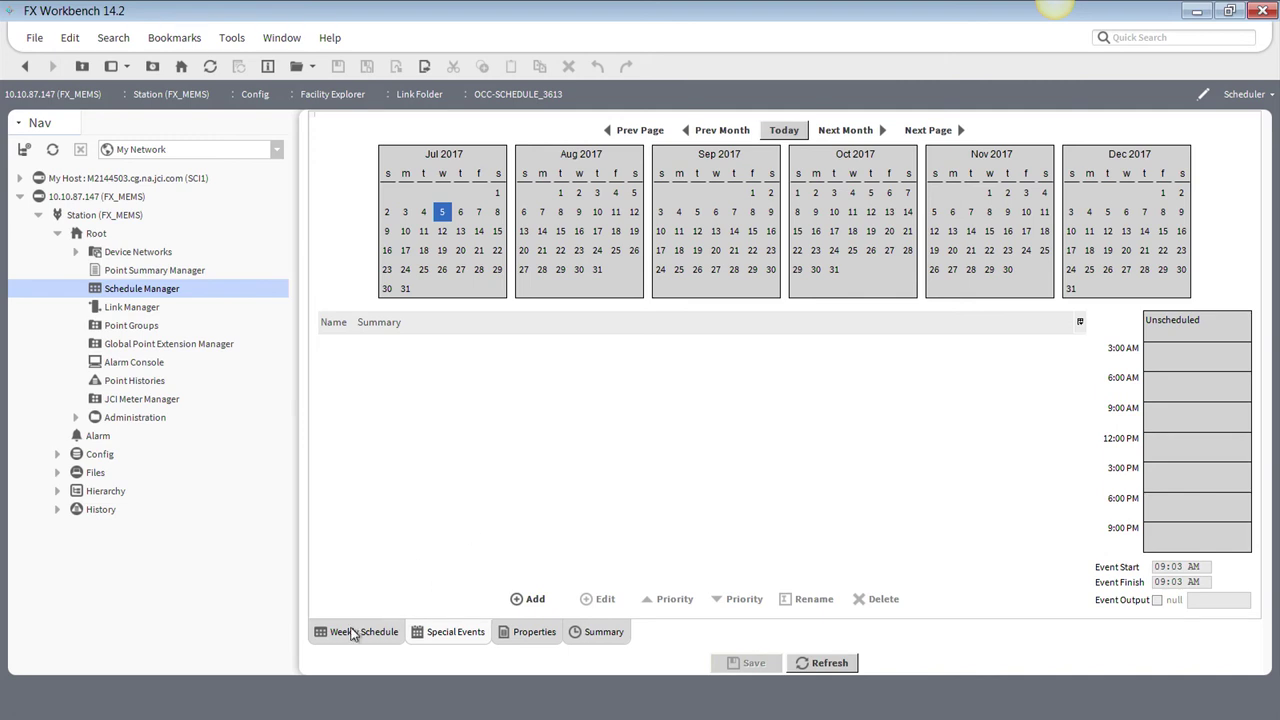
{"action": "double_click", "coordinate": [136, 313]}
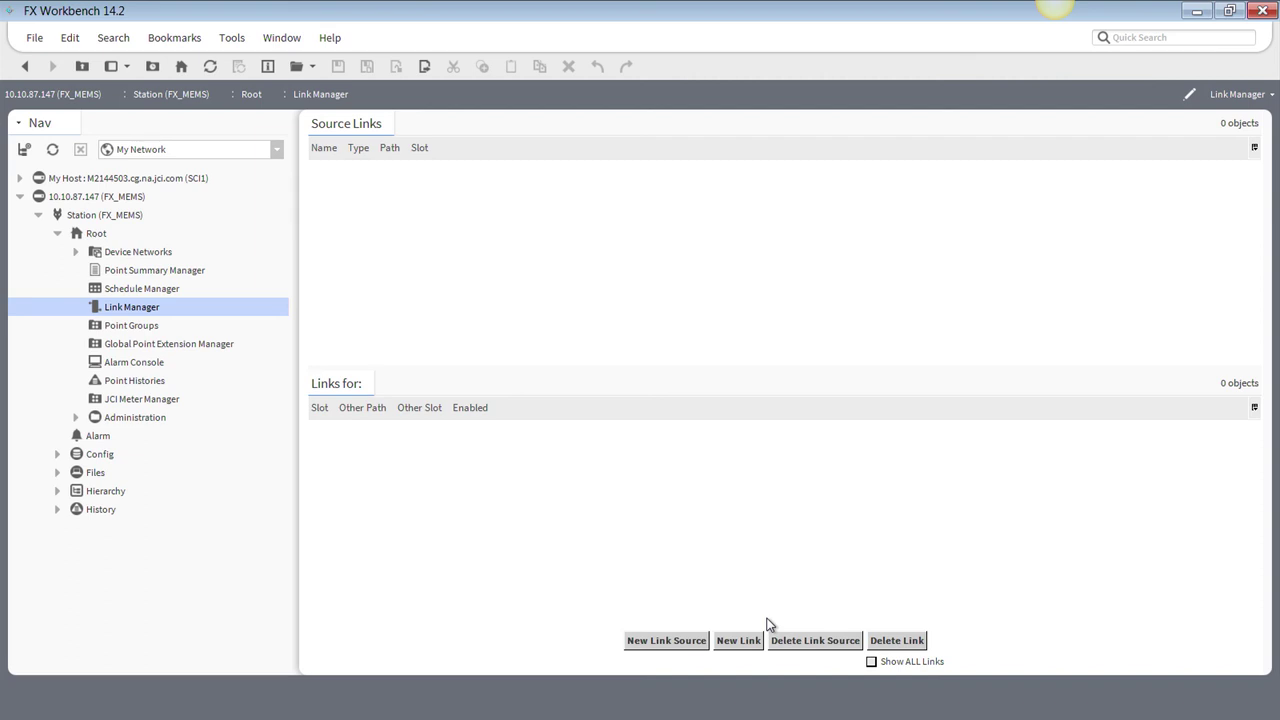
{"action": "left_click", "coordinate": [155, 330]}
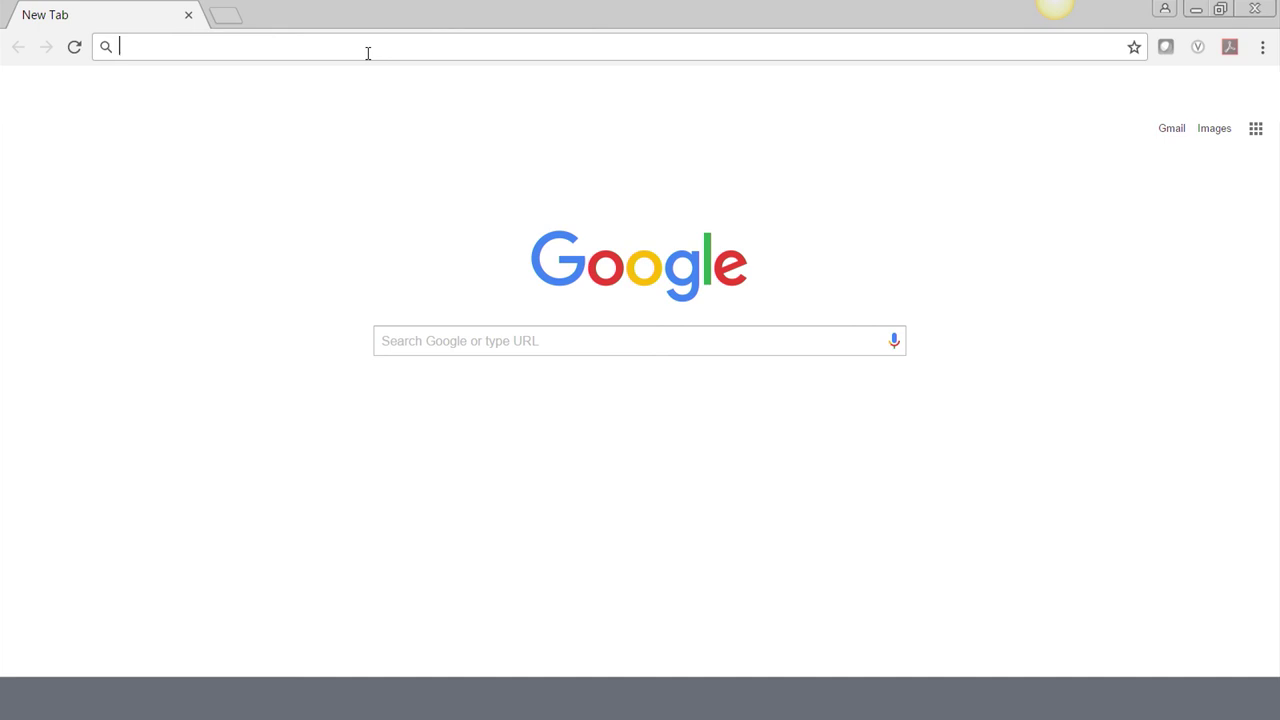
Load station 10.10.87.147 in Chrome and log in to FX_MEMS with the account credentials
{"action": "type", "text": "10.10.87.147"}
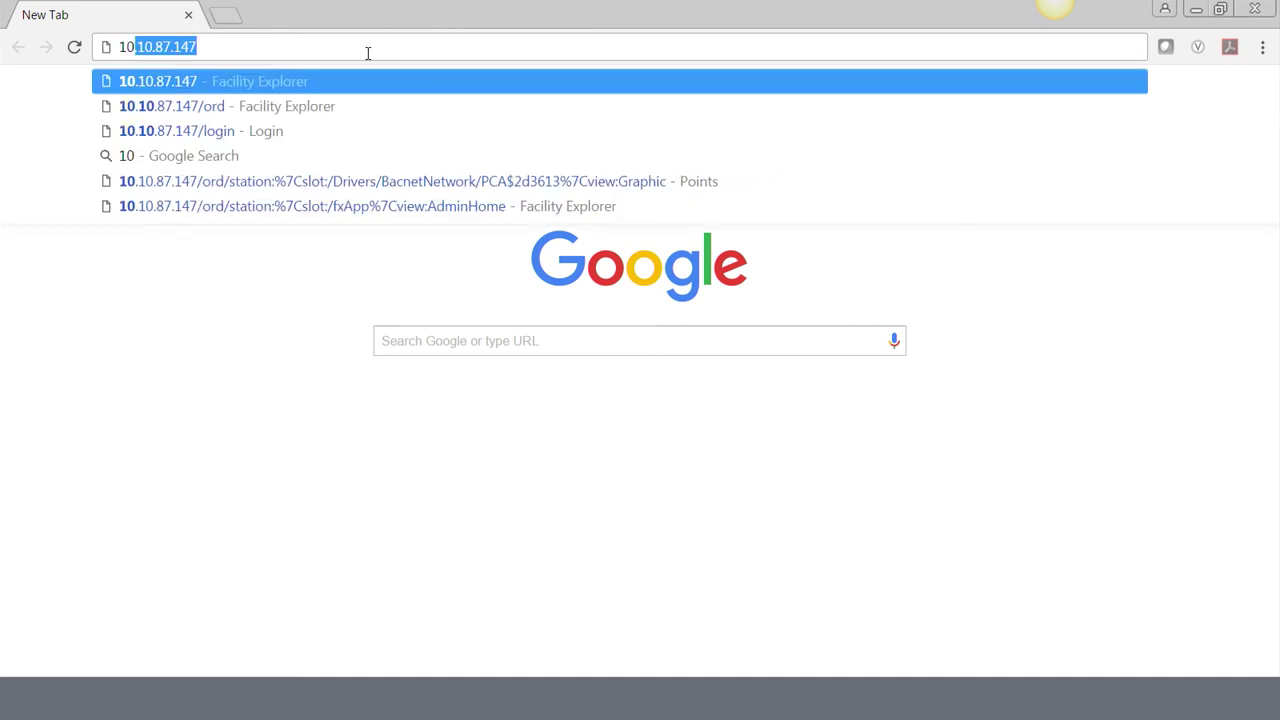
{"action": "key", "text": "Return"}
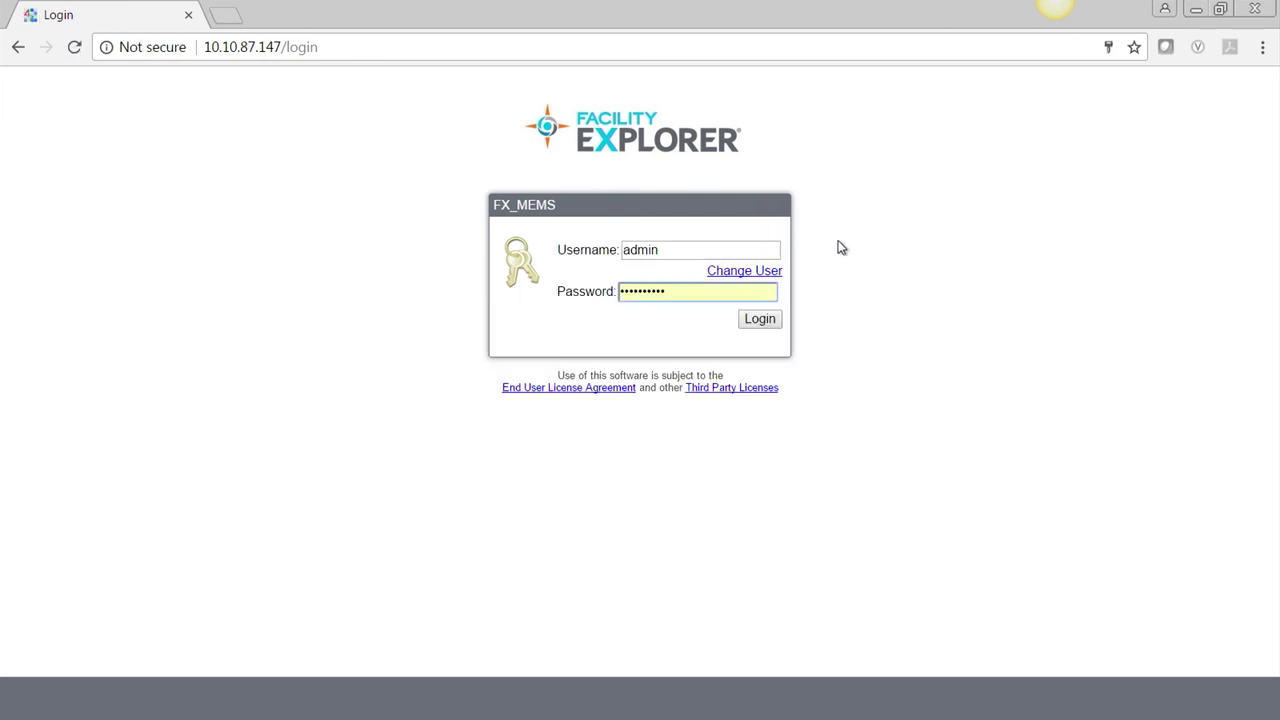
{"action": "left_click", "coordinate": [760, 320]}
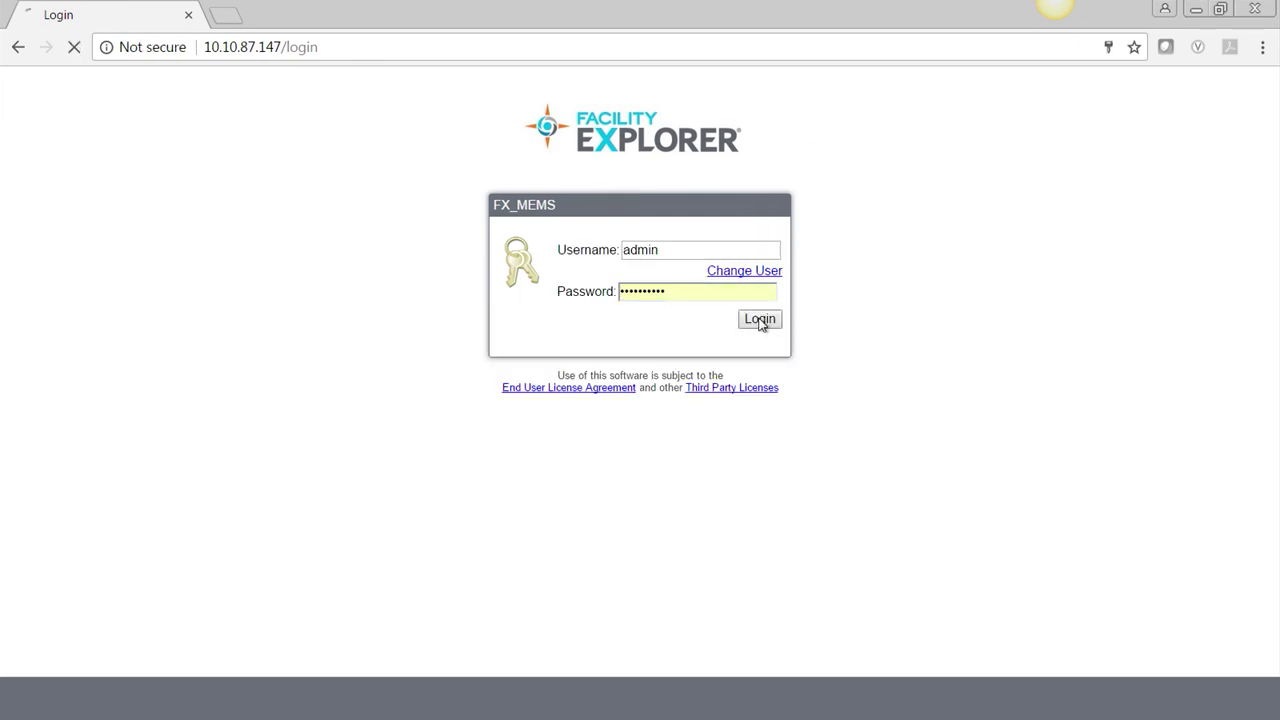